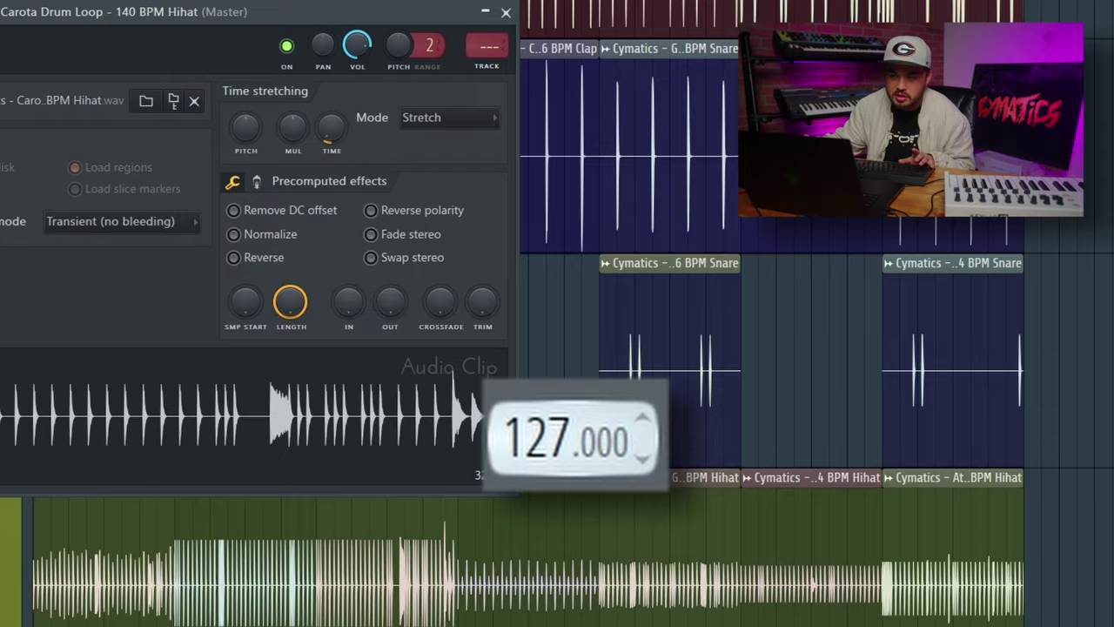
click(967, 383)
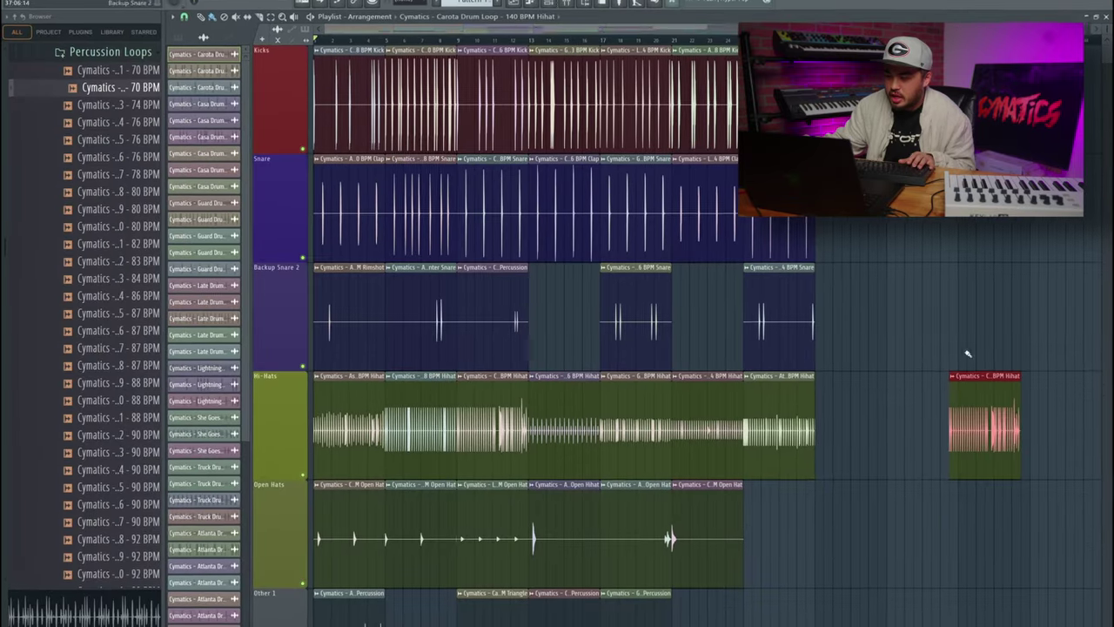
right_click(972, 417)
scroll(961, 465, down, 1)
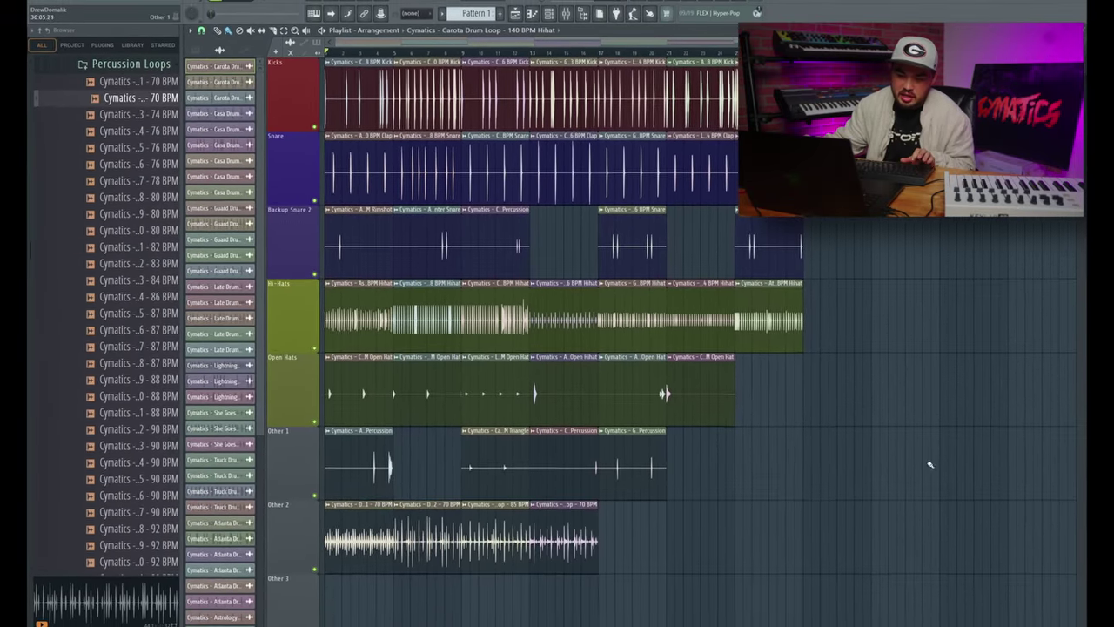
Shift the four percussion loops on the Other 2 track so that they start at bar 13
drag(815, 502, 557, 540)
click(818, 517)
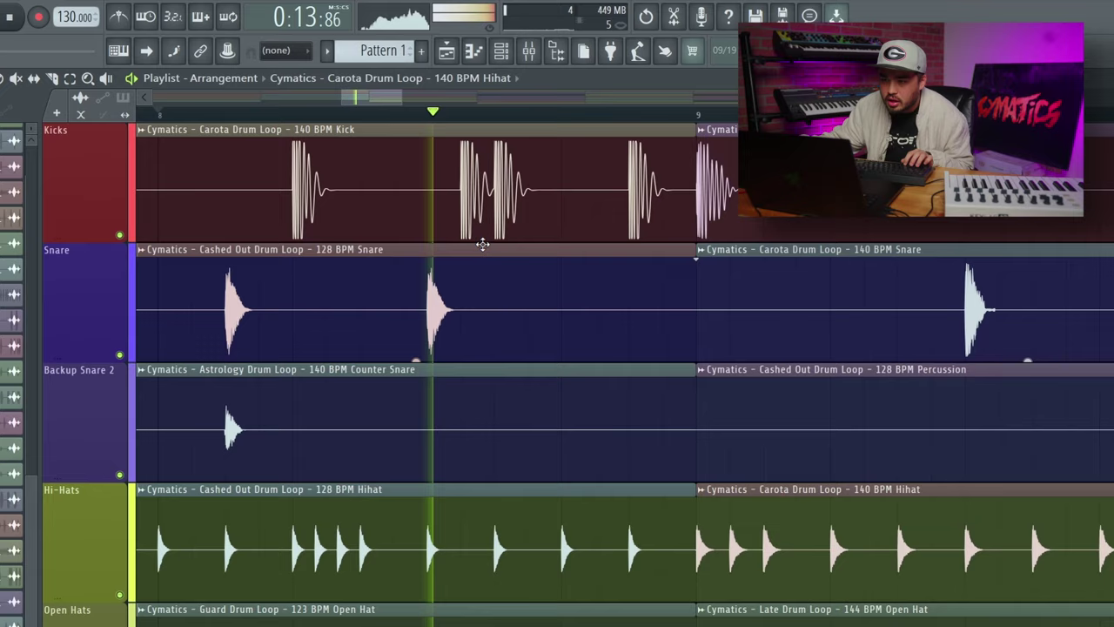
Slice the Carota kick clip halfway through bar 8 and delete the part running up to bar 9, checking it with playback
key(space)
key(space)
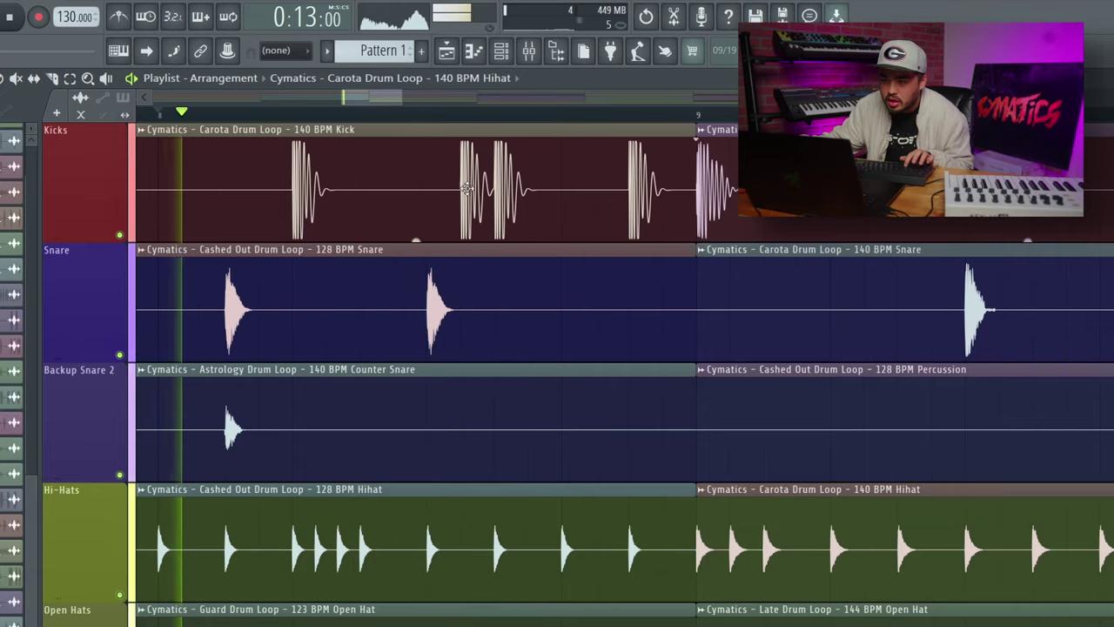
key(c)
click(426, 213)
right_click(586, 212)
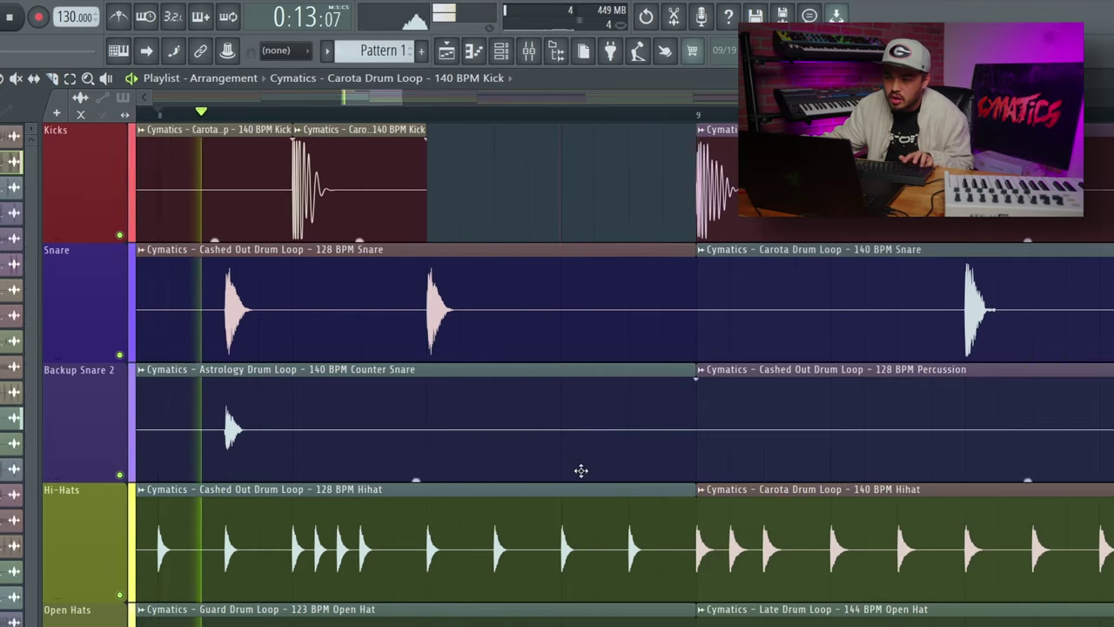
scroll(580, 471, down, 6)
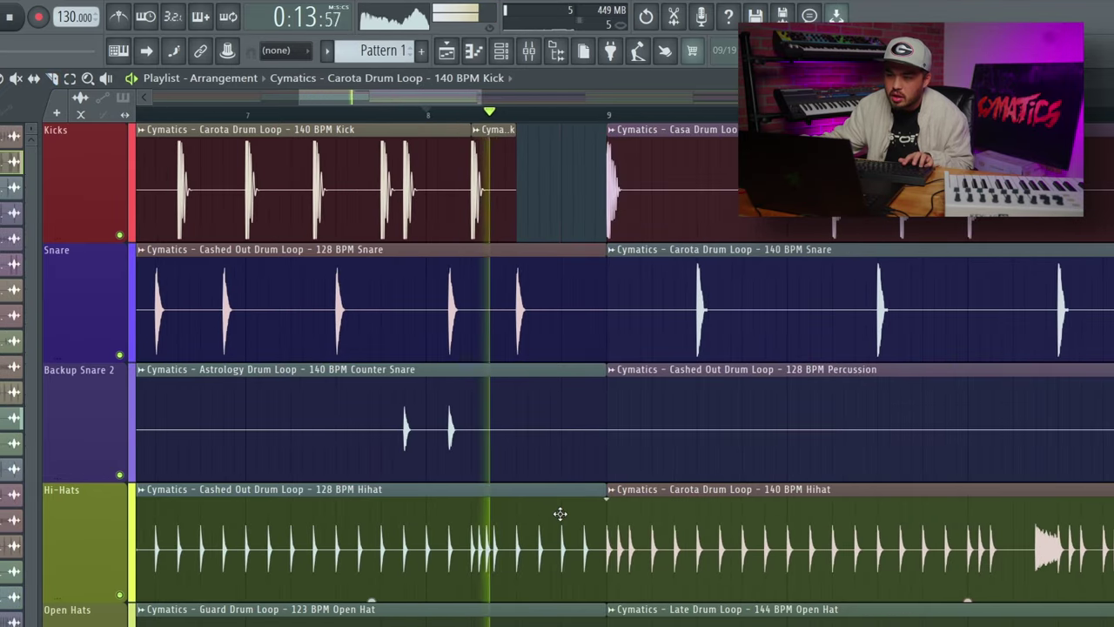
scroll(252, 261, down, 3)
key(space)
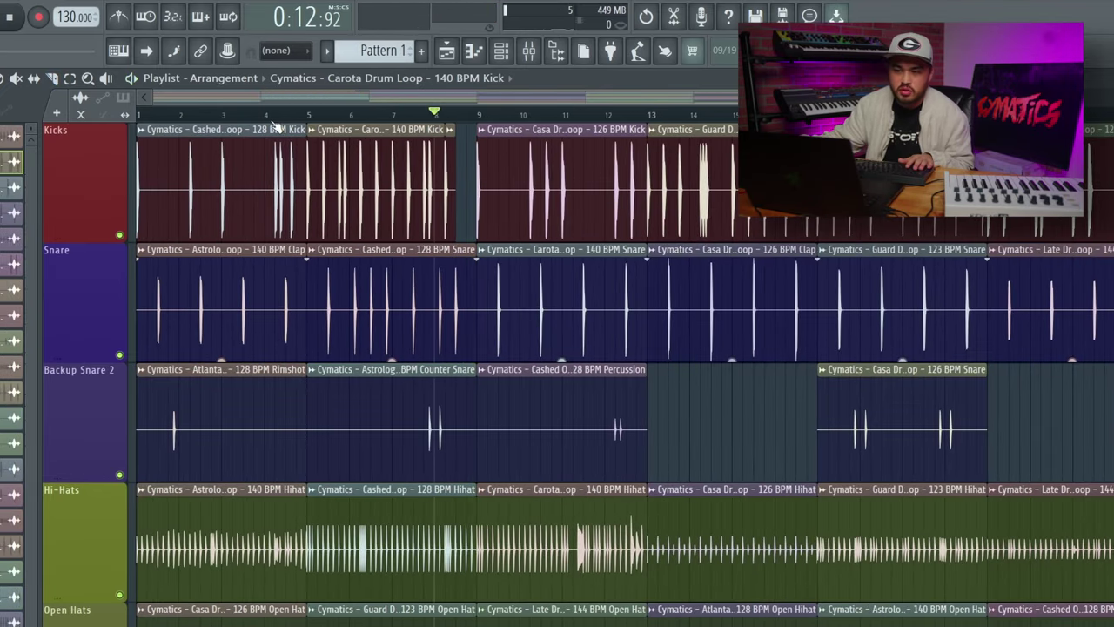
Set the project tempo to 150 BPM and play the arrangement from bar 1
click(315, 116)
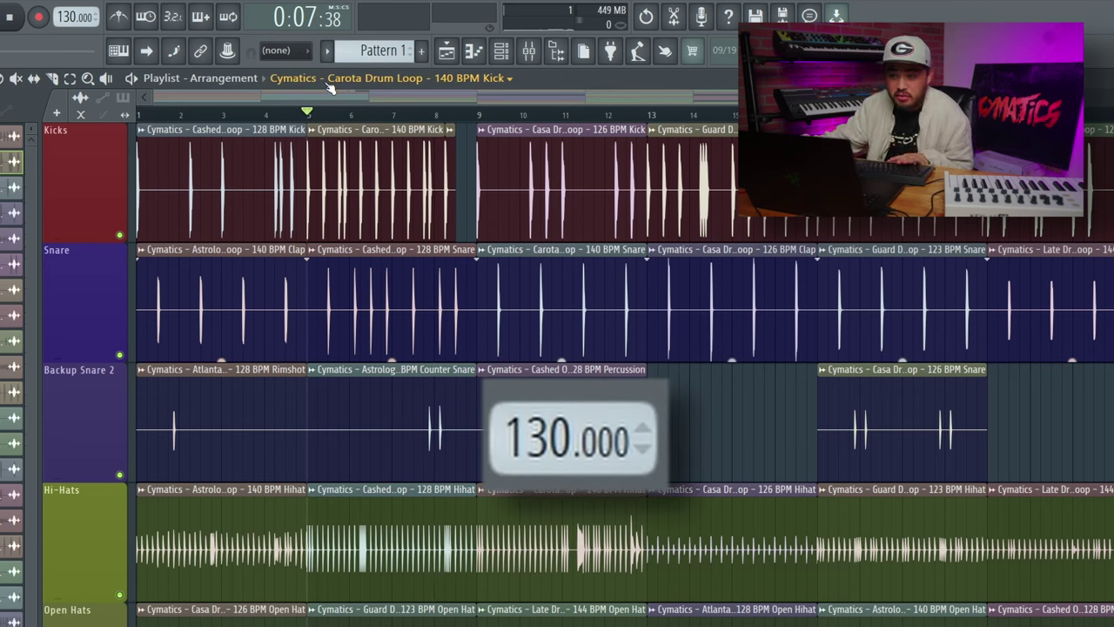
drag(73, 31, 73, 23)
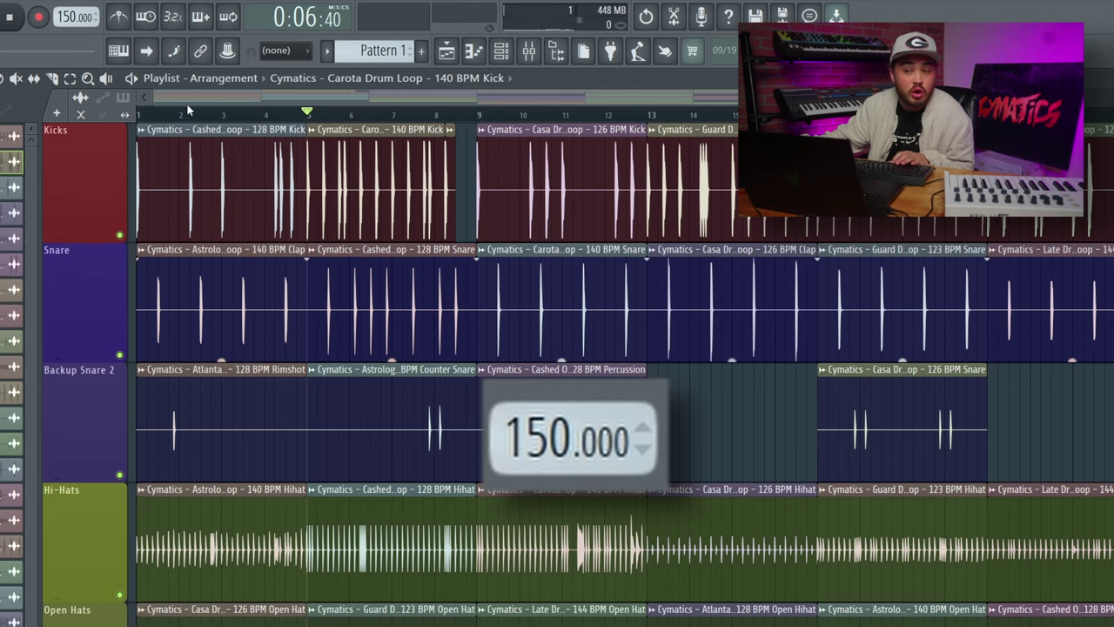
click(137, 114)
key(space)
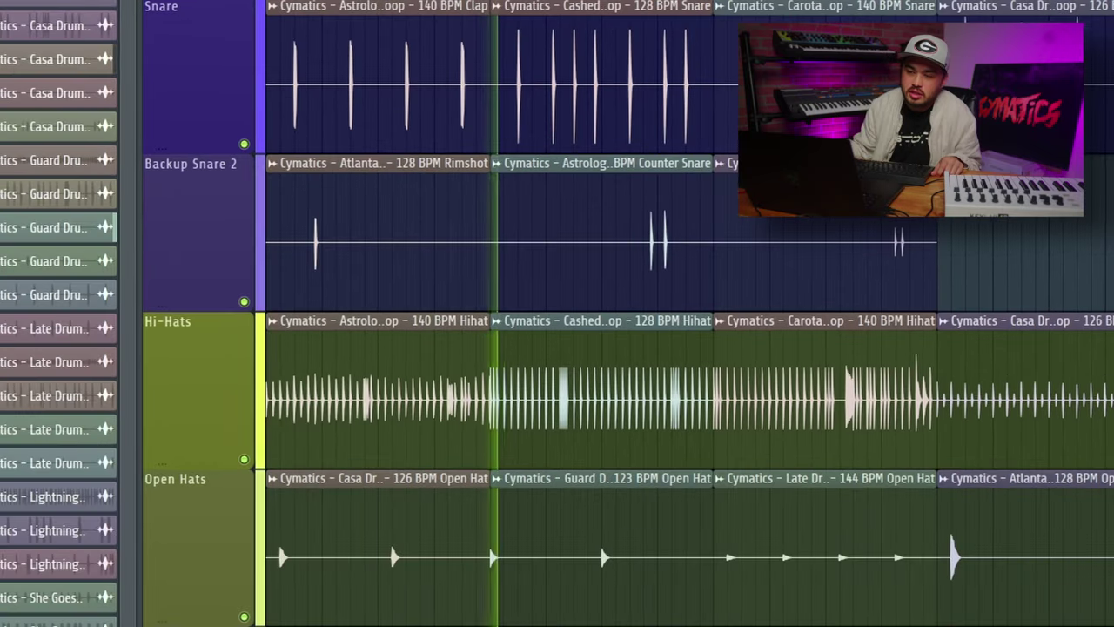
Place four bars of the Belong - 84 BPM A Min melody loop at bar 1 of the Other 3 track
scroll(685, 392, down, 2)
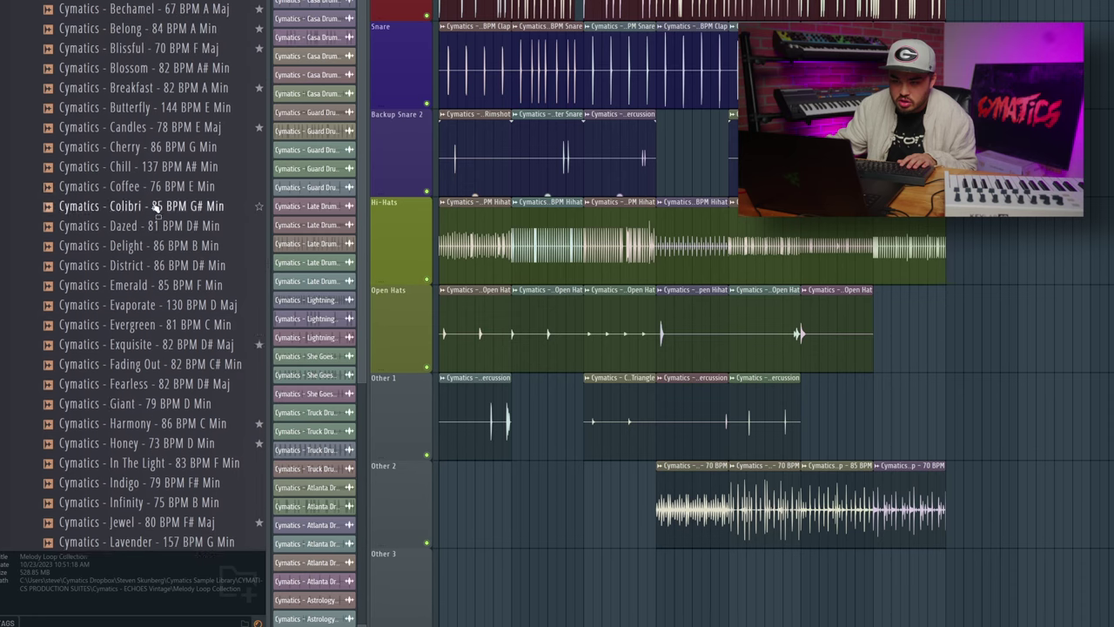
scroll(147, 261, up, 2)
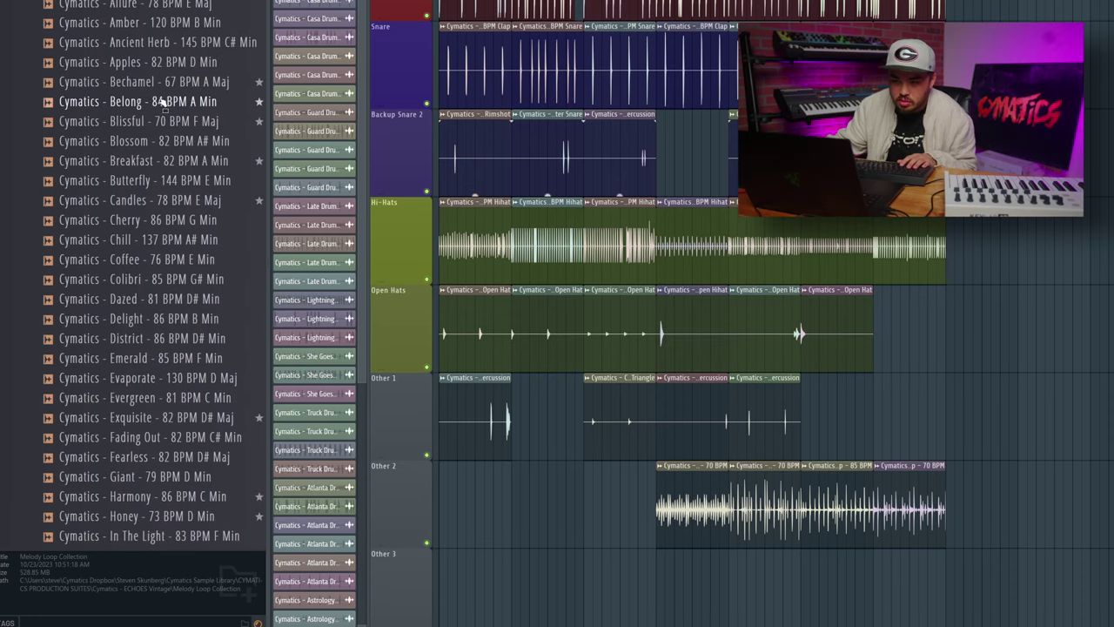
drag(148, 81, 584, 594)
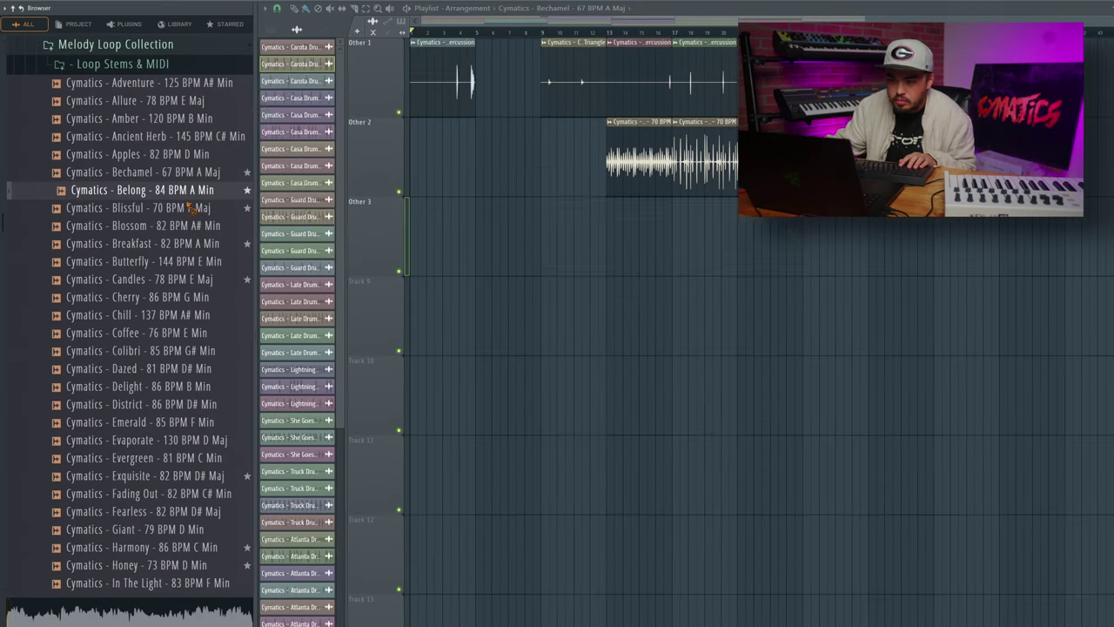
drag(194, 101, 654, 591)
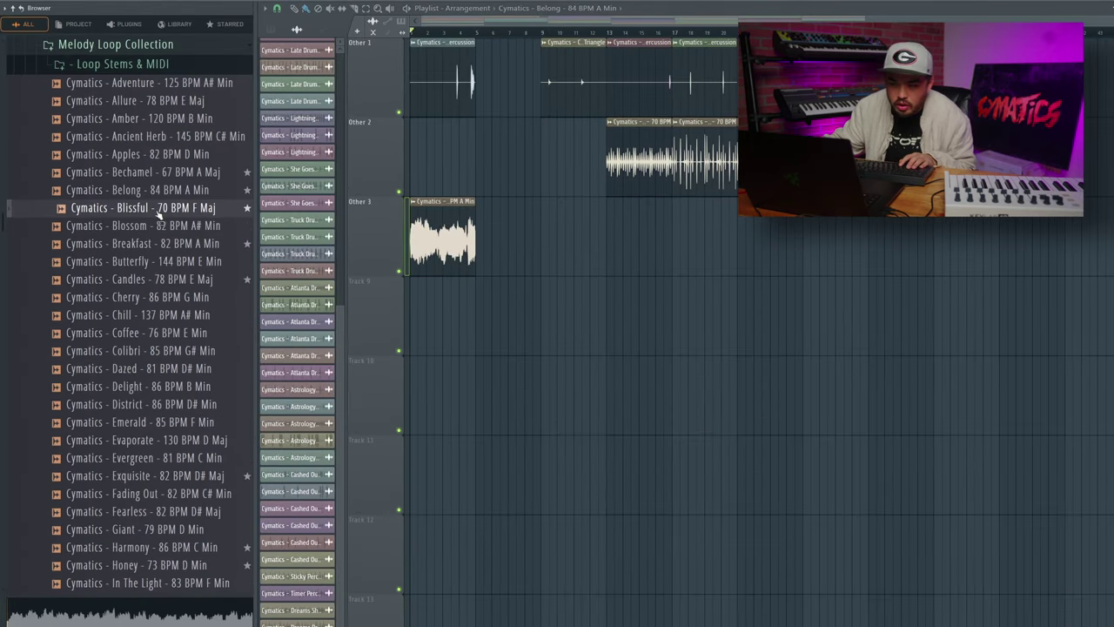
Place the Blissful - 70 BPM F Maj loop at bar 5 of Other 3, slice it at bar 9 and delete the remainder
drag(162, 121, 628, 590)
drag(580, 235, 506, 237)
key(c)
drag(541, 228, 544, 289)
key(b)
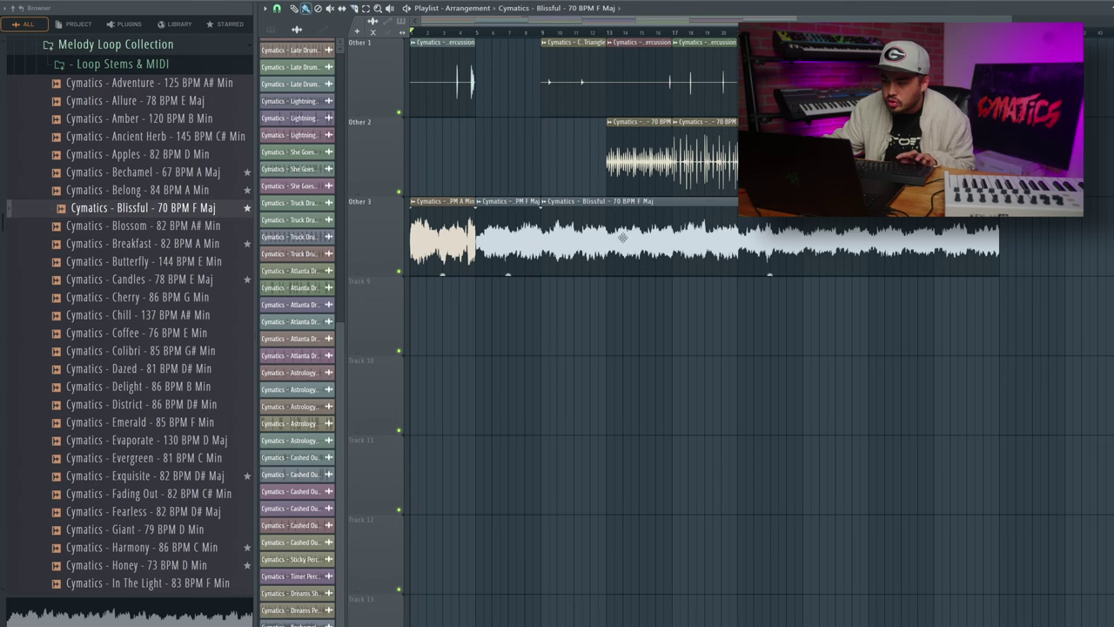
right_click(574, 243)
Place the Candles - 78 BPM E Maj loop at bar 9 of Other 3, slice it at bar 13 and delete the remainder
drag(225, 280, 611, 245)
key(c)
drag(607, 223, 607, 280)
key(b)
right_click(625, 240)
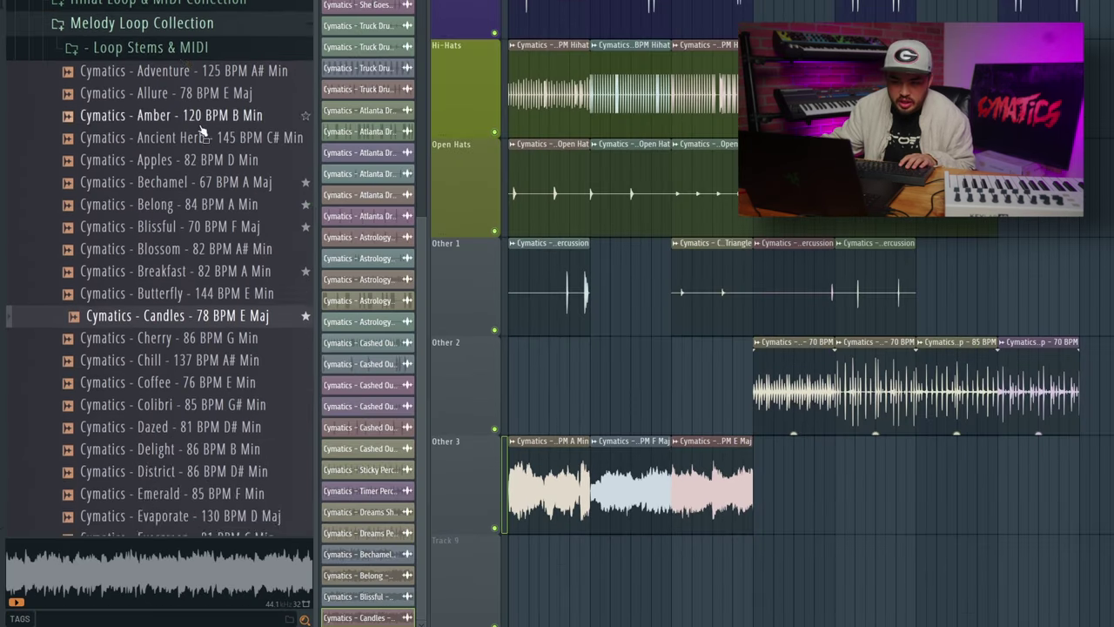
Add four bars each of Lovers In Crime - 140 BPM A Min at bar 13 and Paris Nights - 130 BPM C Min at bar 17 of Other 3
scroll(162, 129, up, 1)
click(122, 120)
scroll(156, 261, down, 3)
scroll(243, 345, up, 4)
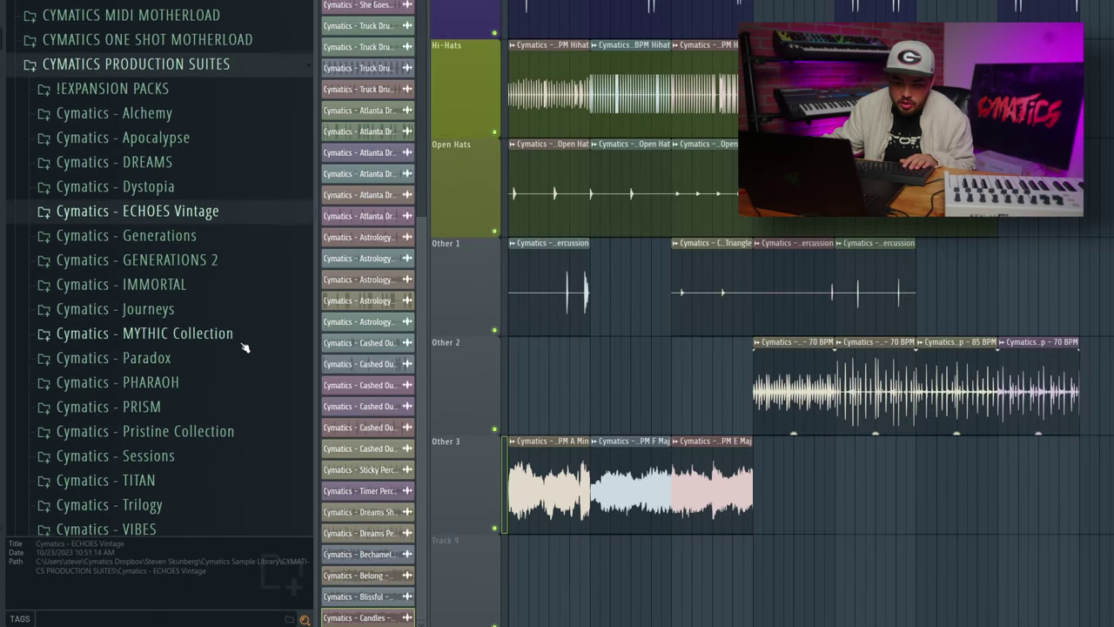
drag(198, 186, 774, 487)
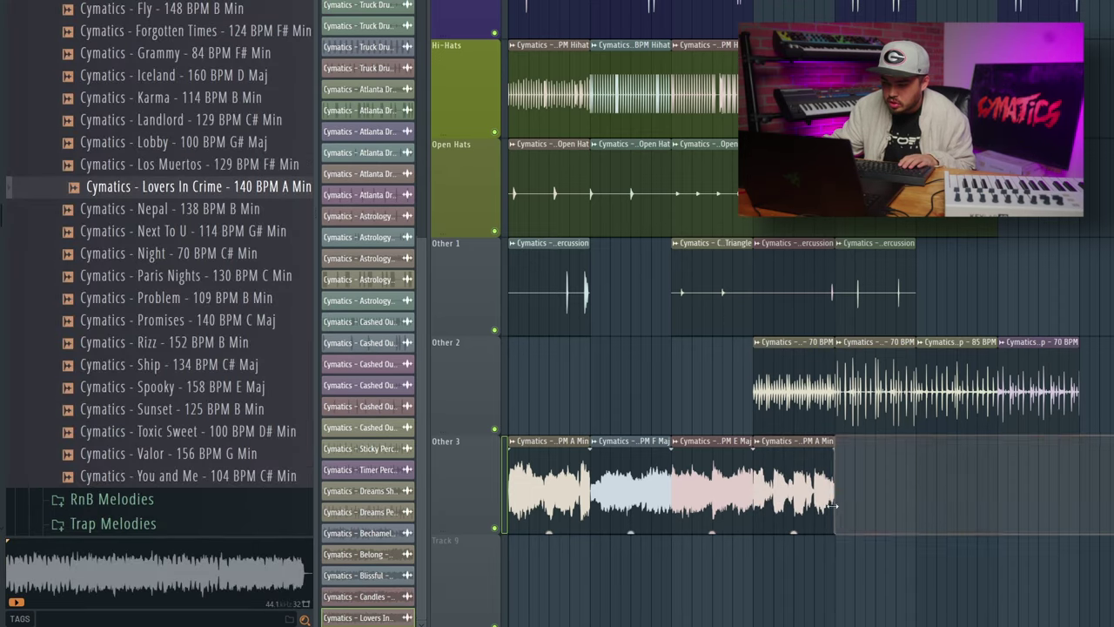
drag(191, 275, 885, 485)
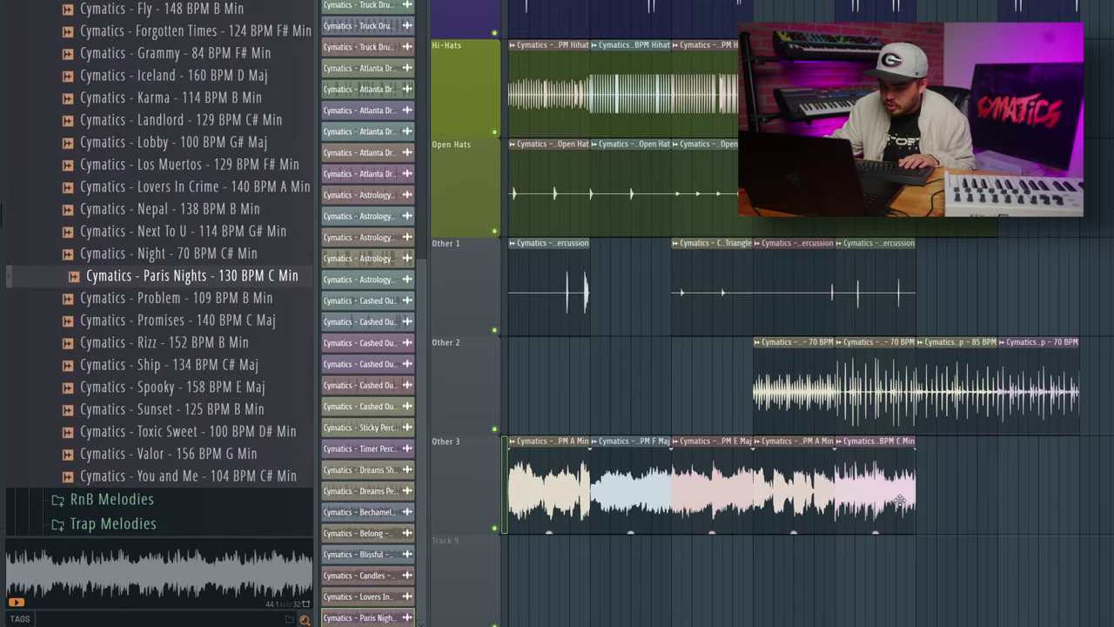
Add four bars each of Belleza - 128 BPM F Min at bar 21 and Don't Cry - 120 BPM A Min at bar 25 of Other 3
drag(148, 60, 849, 339)
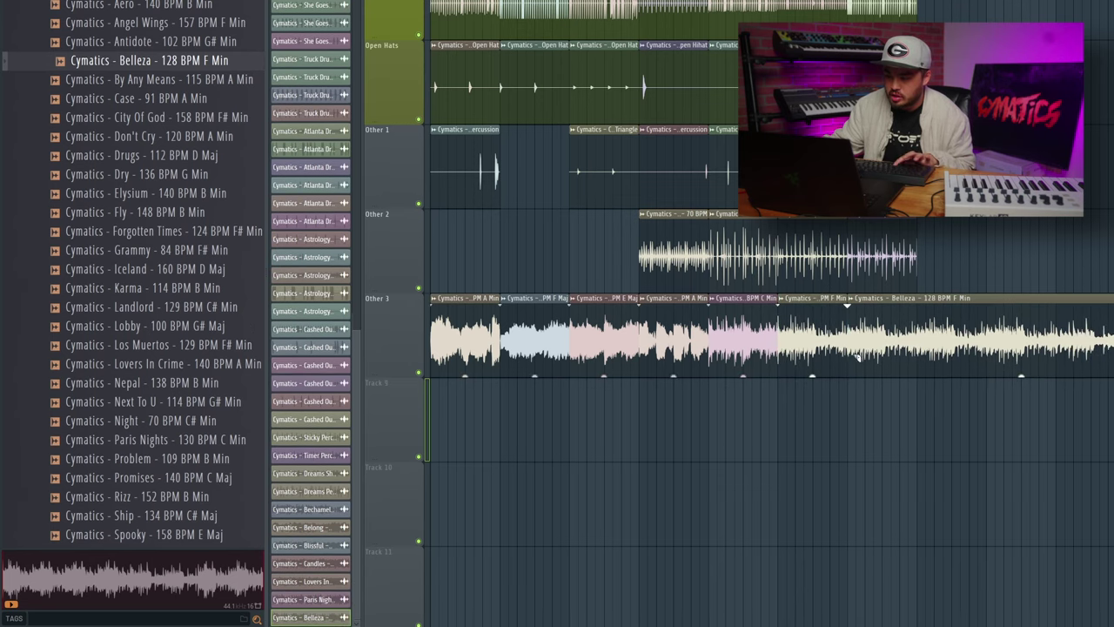
right_click(857, 356)
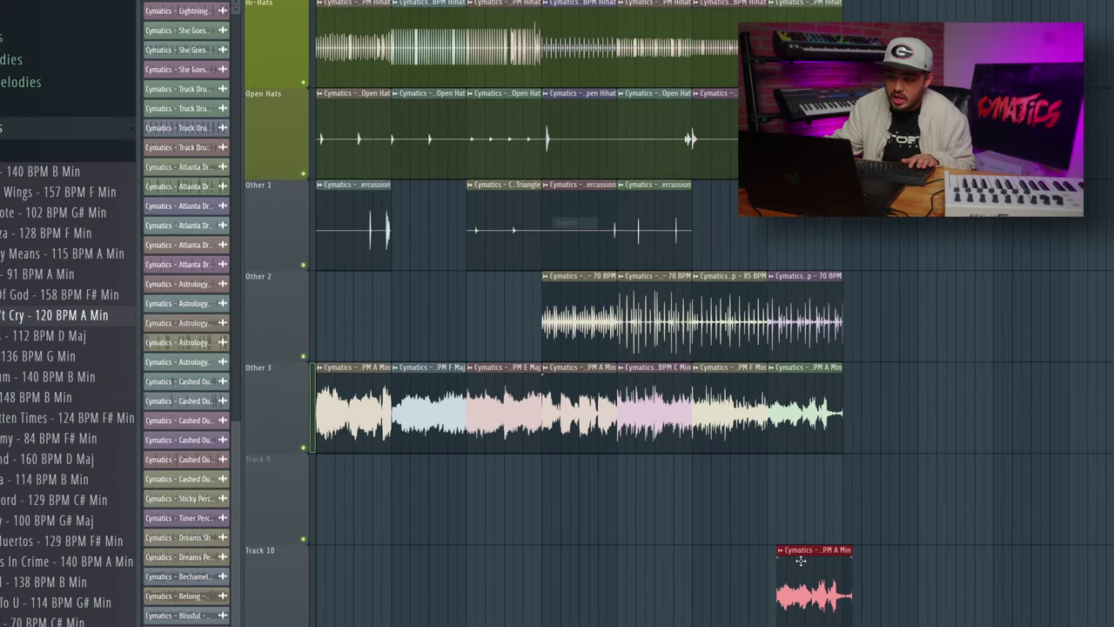
scroll(375, 493, up, 2)
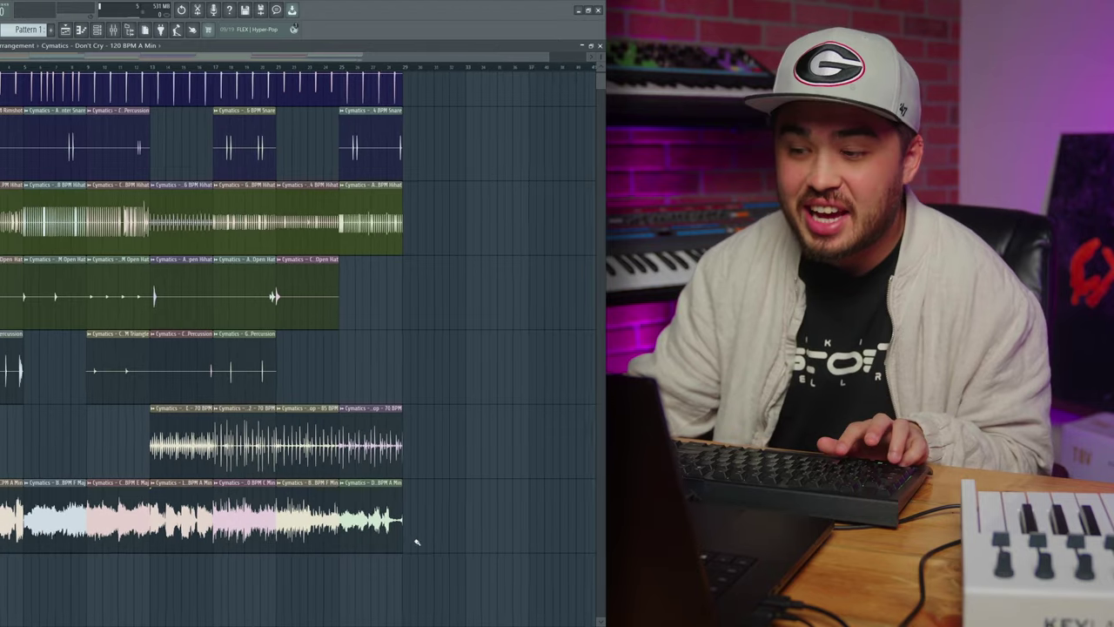
Move all clips of the last four-bar section together so that the section starts at bar 37
key(space)
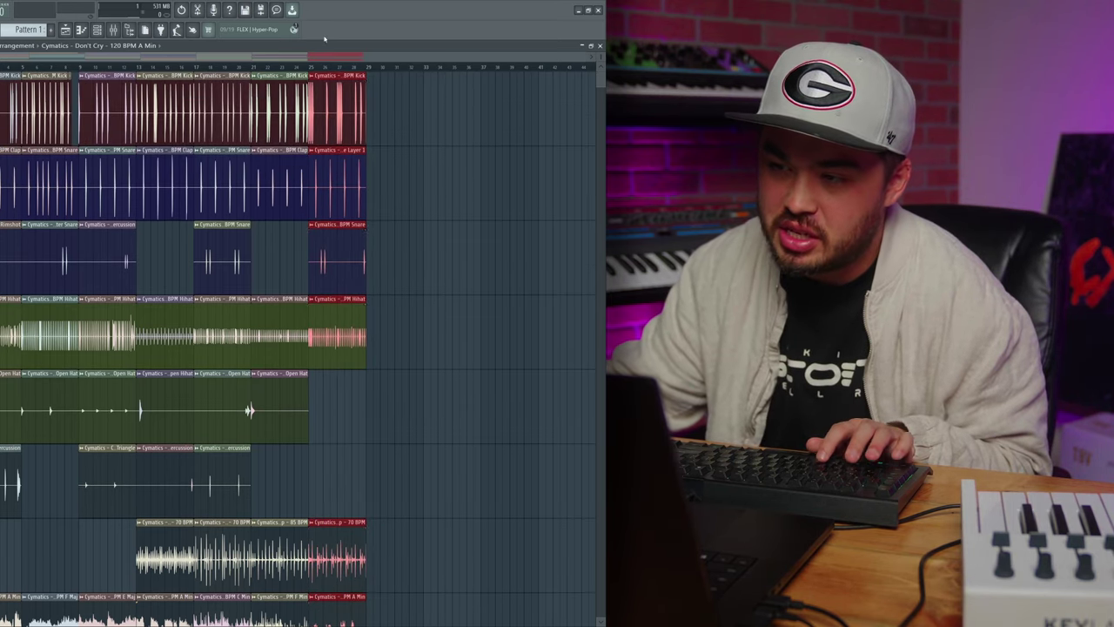
drag(328, 117, 490, 96)
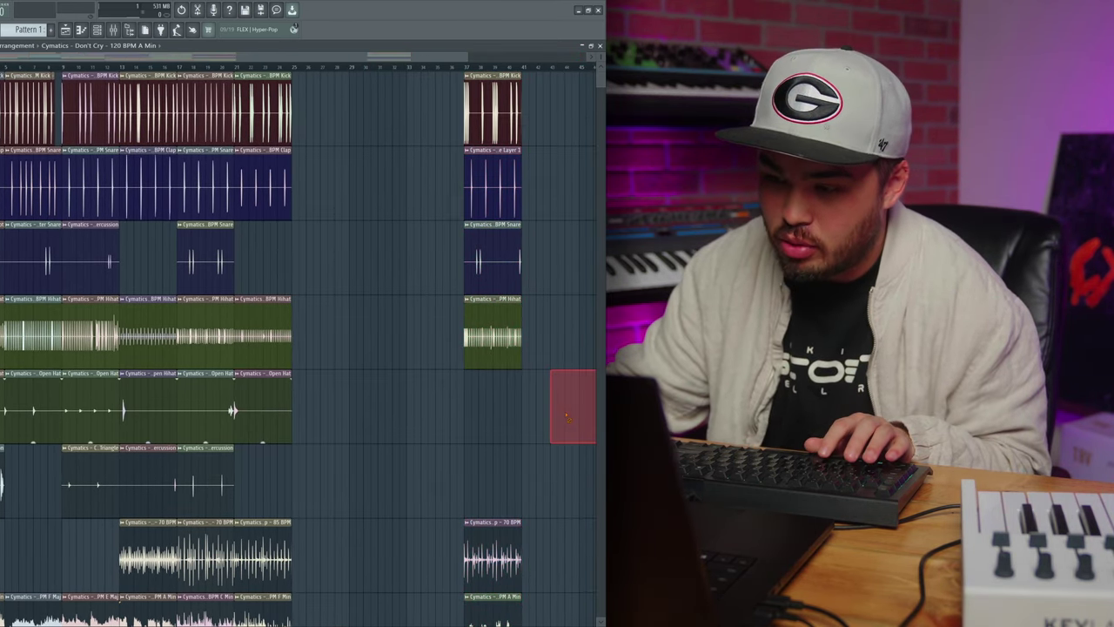
Extend the Don't Cry melody clip on Other 3 to eight bars, from bar 37 to bar 45
scroll(561, 435, down, 4)
scroll(559, 440, up, 2)
drag(488, 299, 546, 299)
scroll(533, 339, down, 3)
scroll(589, 406, up, 4)
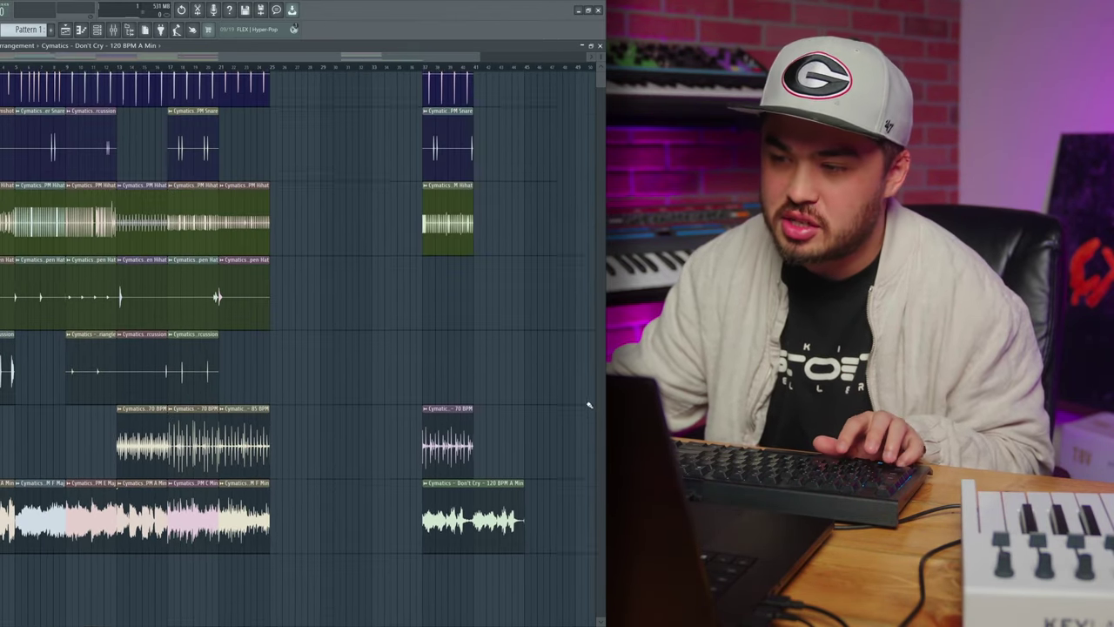